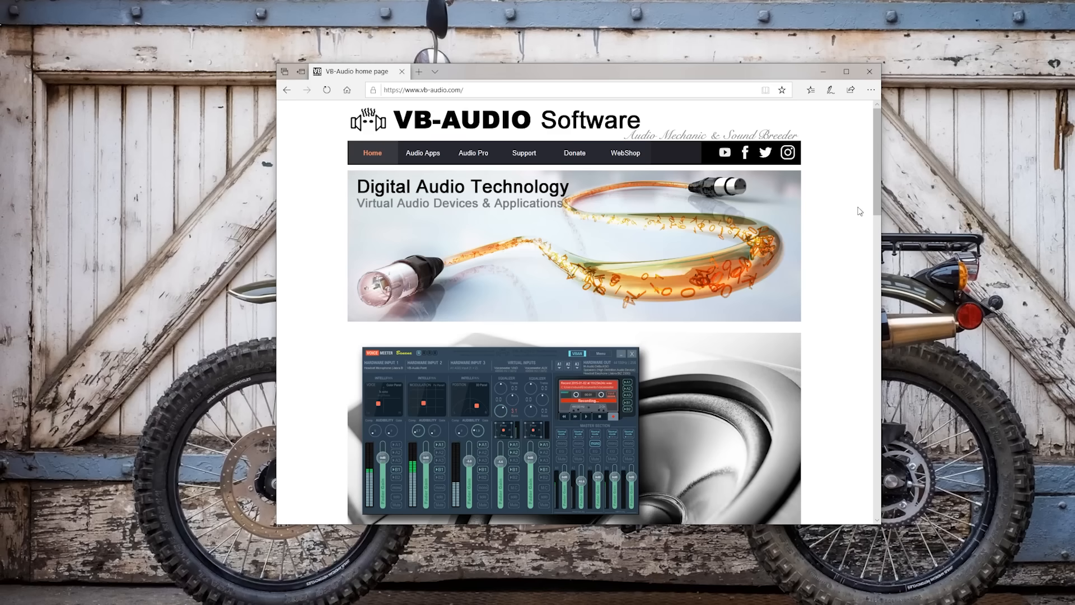
- Open the Voicemeeter Banana page from the VB-Audio home page, review it down to the download section, and go back
{"action": "left_click_drag", "start_coordinate": [877, 177], "coordinate": [879, 215]}
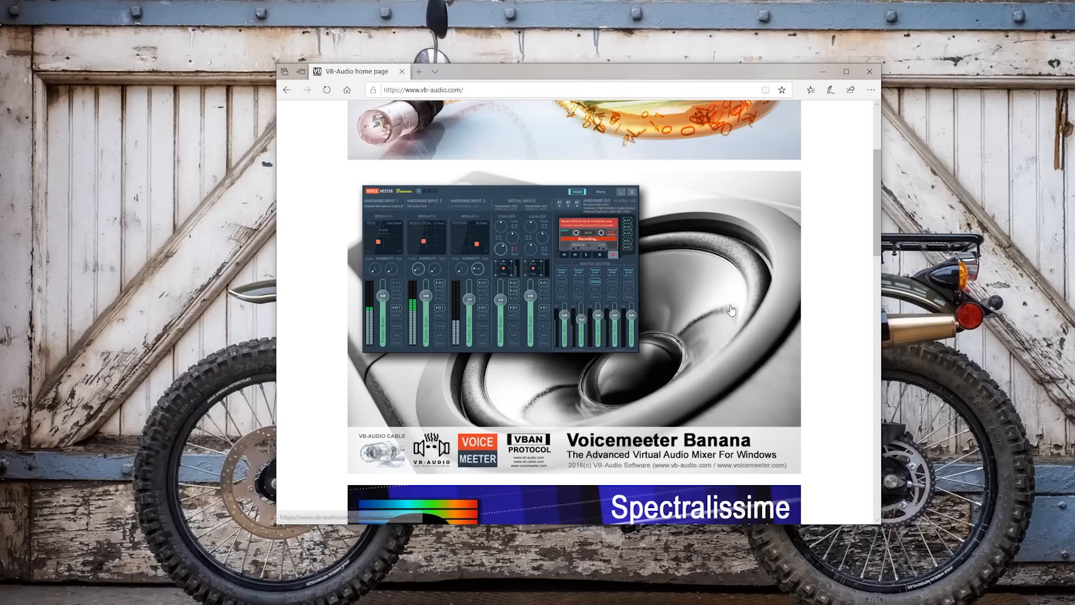
{"action": "left_click", "coordinate": [677, 323]}
{"action": "left_click_drag", "start_coordinate": [877, 126], "coordinate": [872, 170]}
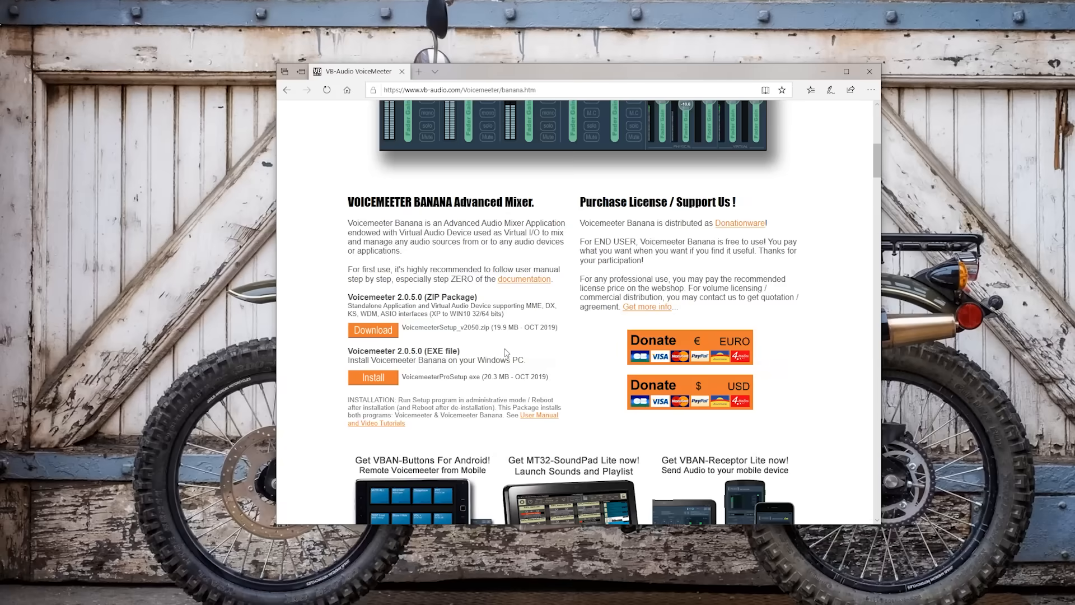
{"action": "scroll", "coordinate": [505, 349], "scroll_direction": "up", "scroll_amount": 8}
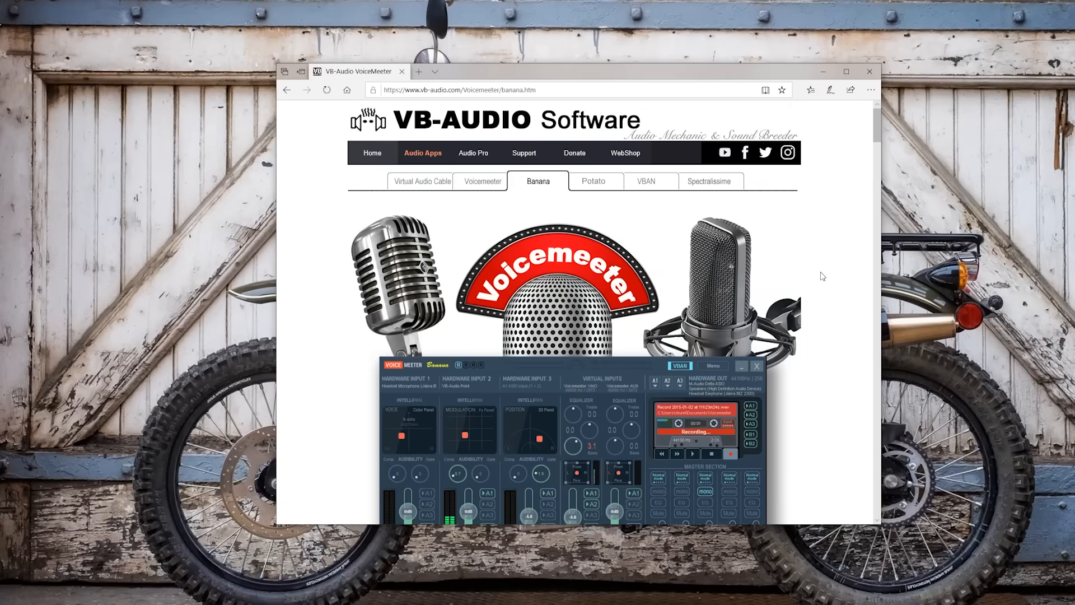
{"action": "key", "text": "alt+Left"}
{"action": "scroll", "coordinate": [648, 212], "scroll_direction": "up", "scroll_amount": 3}
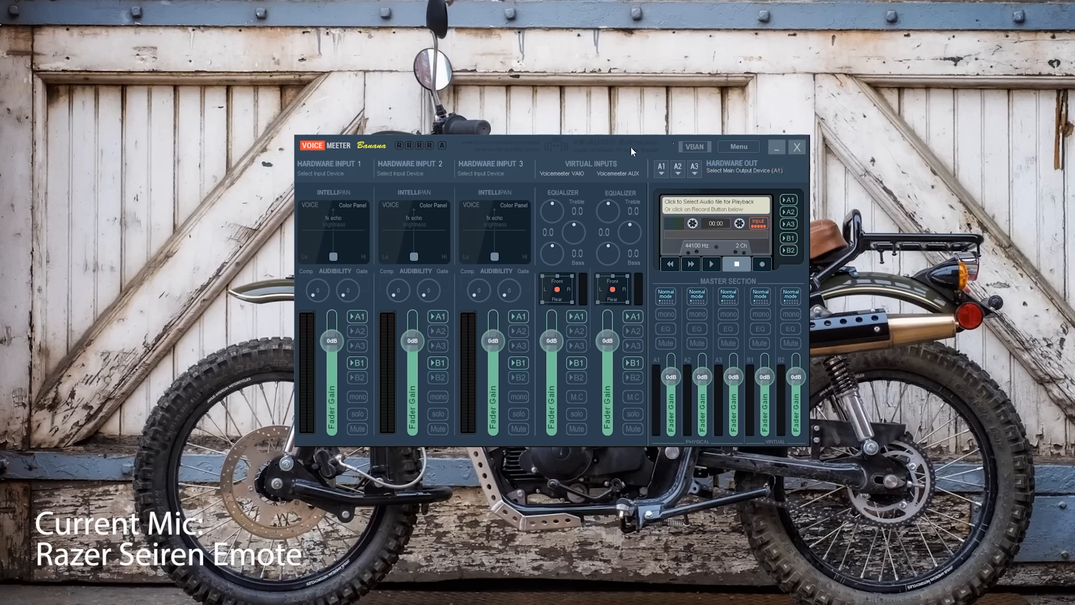
- Load the saved Voicemeeter settings file for the Razer Kraken Ultimate microphone
{"action": "left_click", "coordinate": [735, 149]}
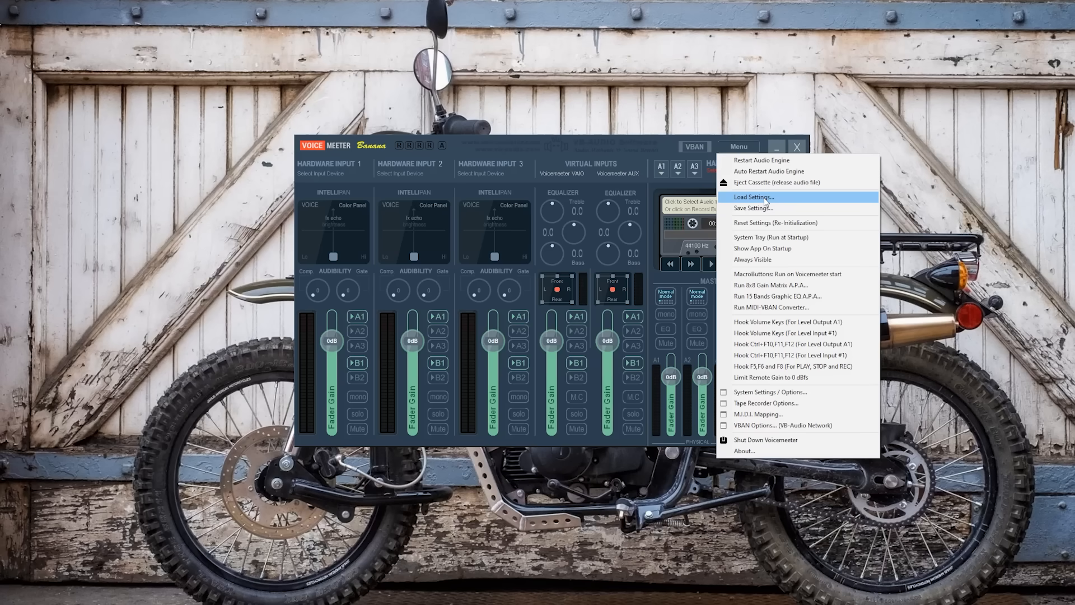
{"action": "left_click", "coordinate": [765, 200]}
{"action": "left_click", "coordinate": [500, 204]}
{"action": "left_click", "coordinate": [813, 480]}
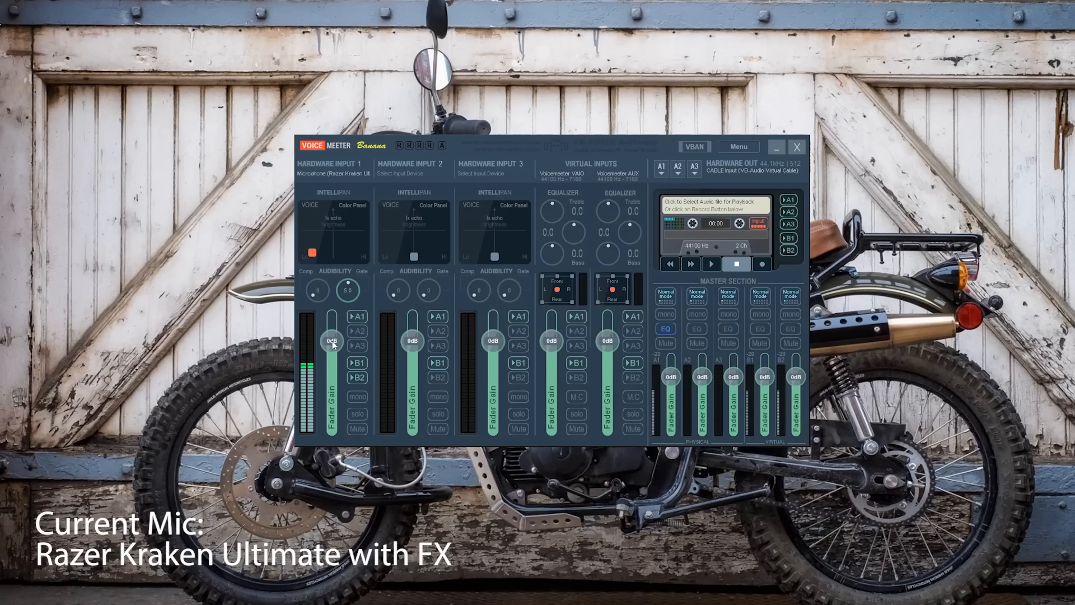
- Raise the Hardware Input 1 fader gain to 12.0 dB and open the parametric equalizer of output bus A1
{"action": "left_click_drag", "start_coordinate": [332, 341], "coordinate": [333, 332]}
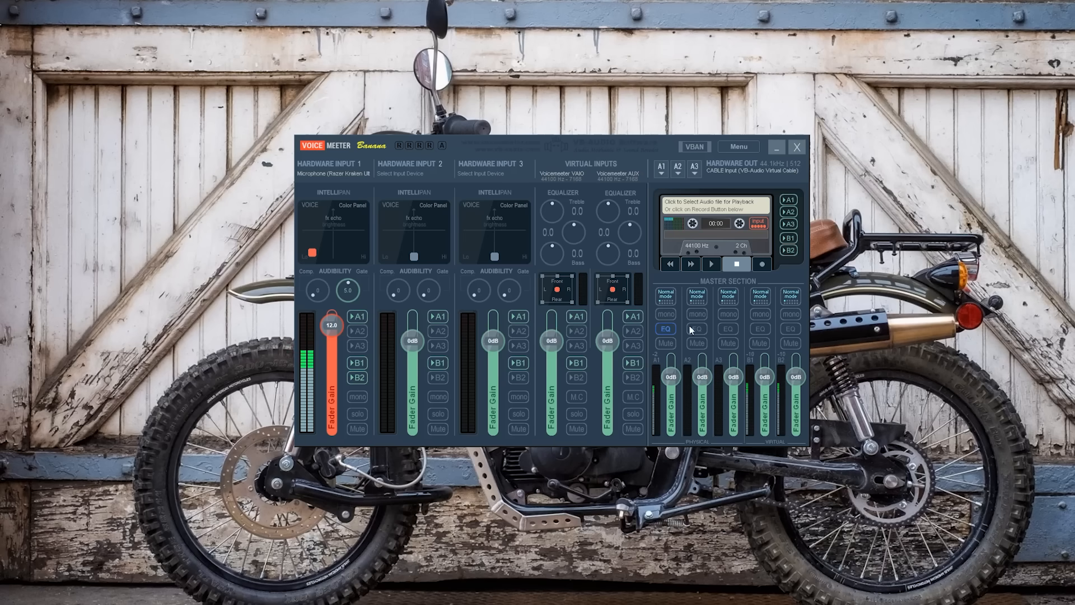
{"action": "right_click", "coordinate": [667, 328]}
{"action": "left_click_drag", "start_coordinate": [896, 332], "coordinate": [554, 141]}
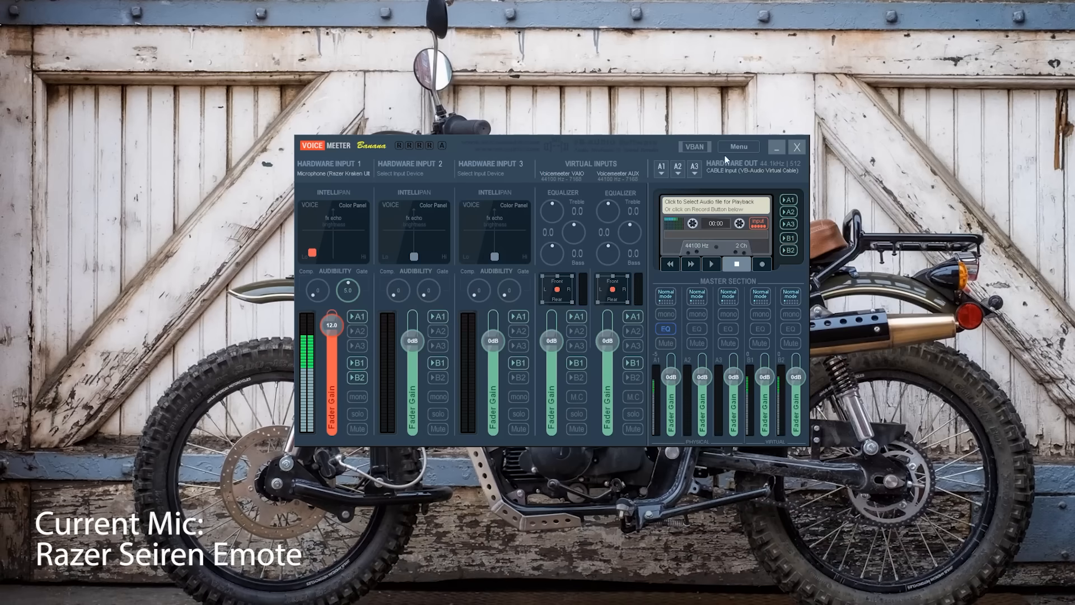
- Reset all Voicemeeter settings to their initial post-installation configuration
{"action": "left_click", "coordinate": [734, 147]}
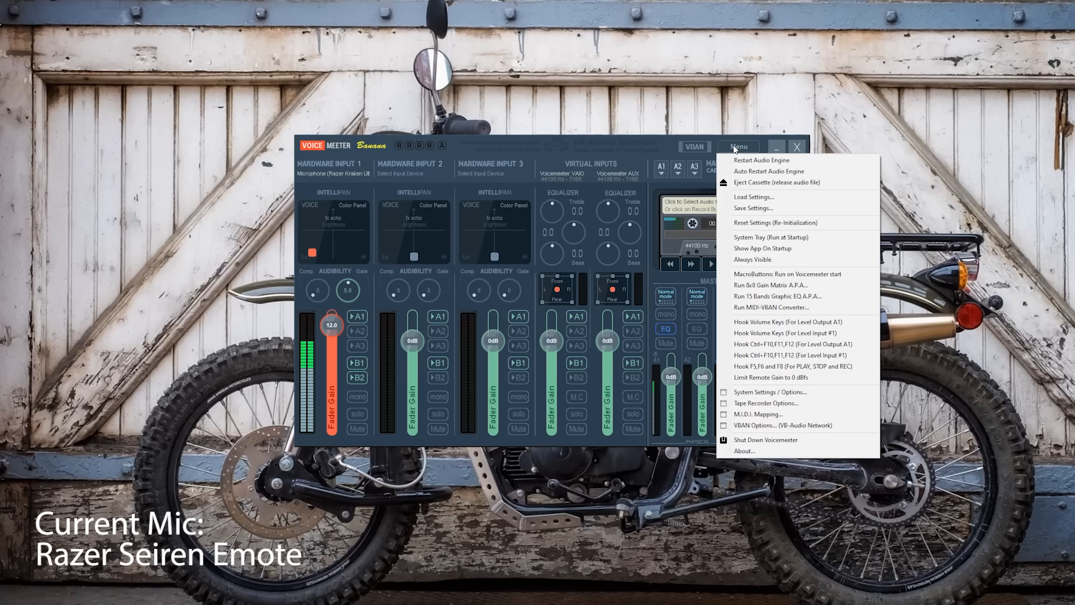
{"action": "left_click", "coordinate": [762, 223]}
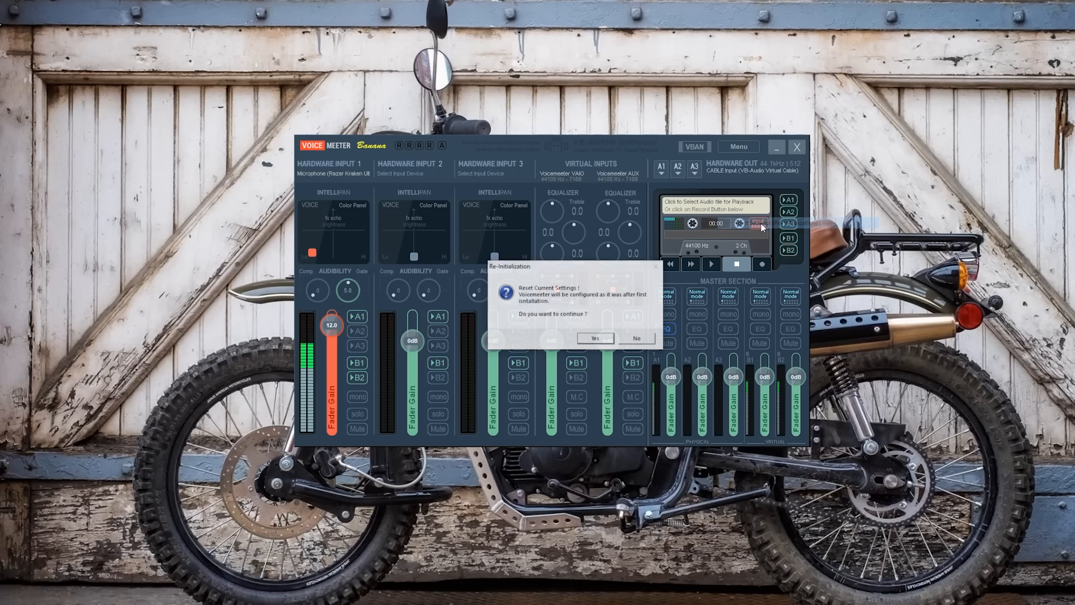
{"action": "left_click", "coordinate": [600, 339]}
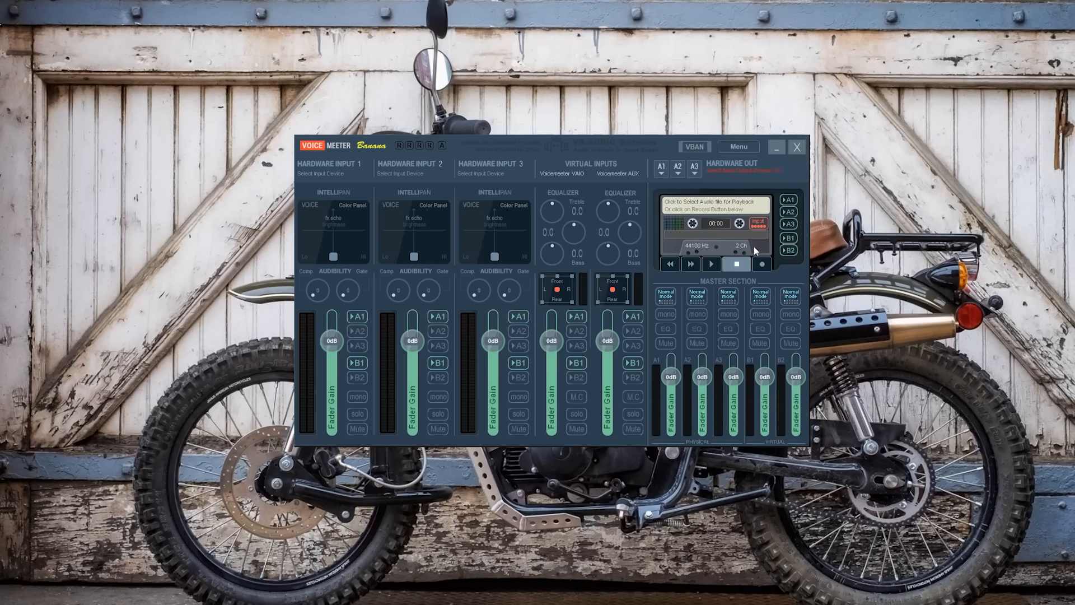
- Assign WDM: Microphone (Razer Kraken Ultimate) to Hardware Input 1 and WDM: CABLE Input (VB-Audio Virtual Cable) to output A1
{"action": "left_click", "coordinate": [340, 168]}
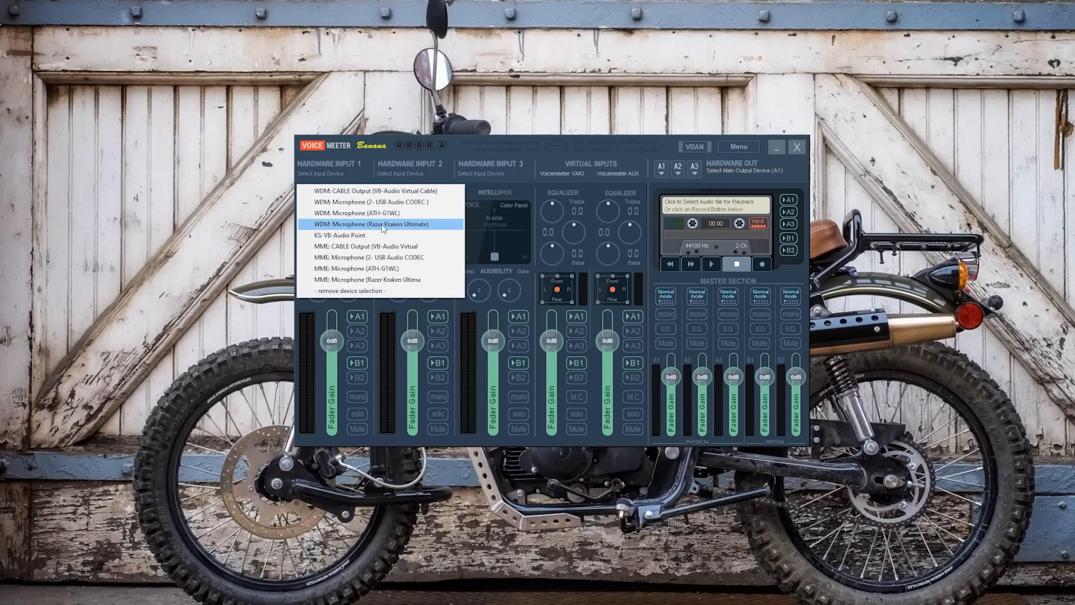
{"action": "left_click", "coordinate": [417, 224]}
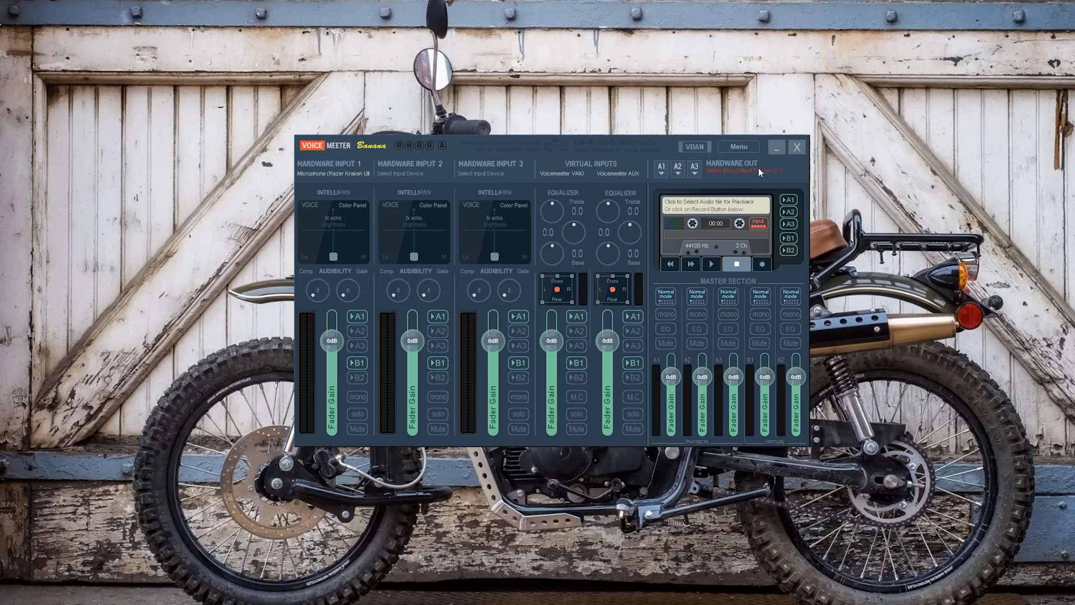
{"action": "left_click", "coordinate": [661, 169]}
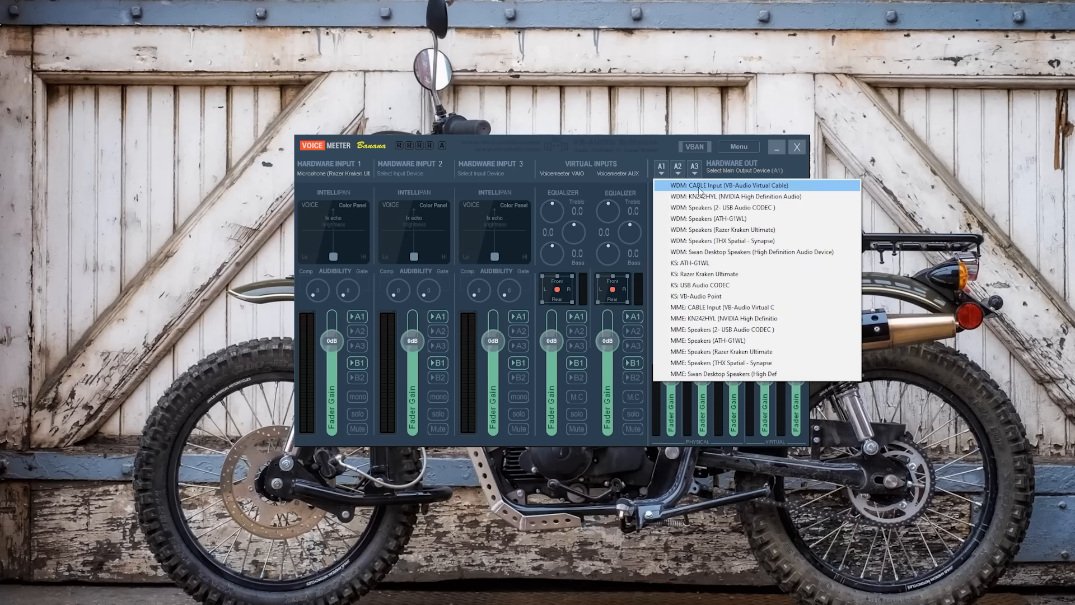
{"action": "left_click", "coordinate": [692, 187]}
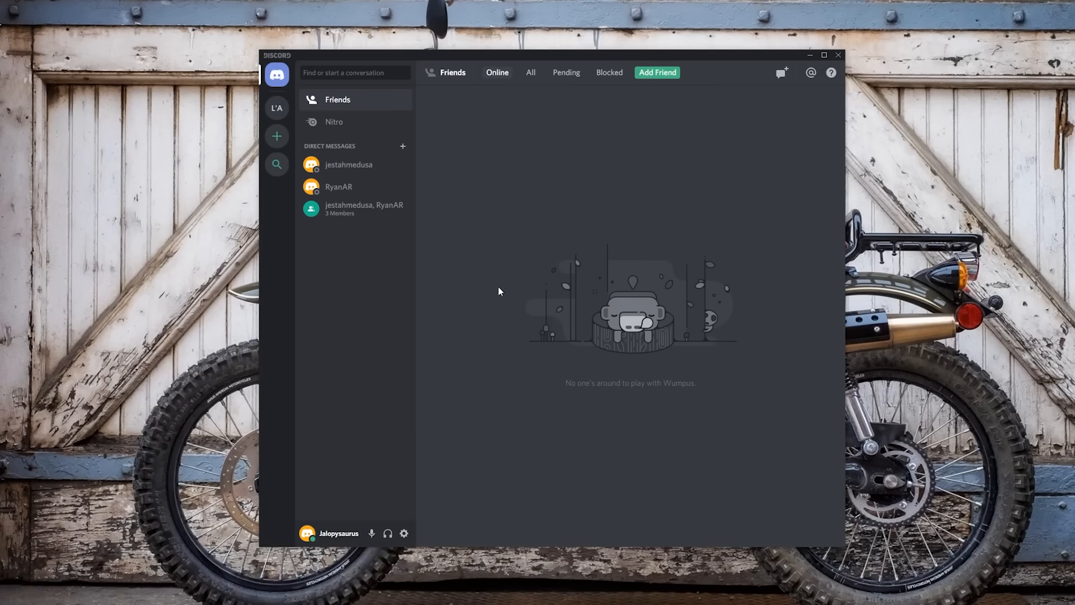
- In Discord's Voice & Video settings, select CABLE Output (VB-Audio Virtual Cable) as the input device
{"action": "left_click", "coordinate": [403, 535]}
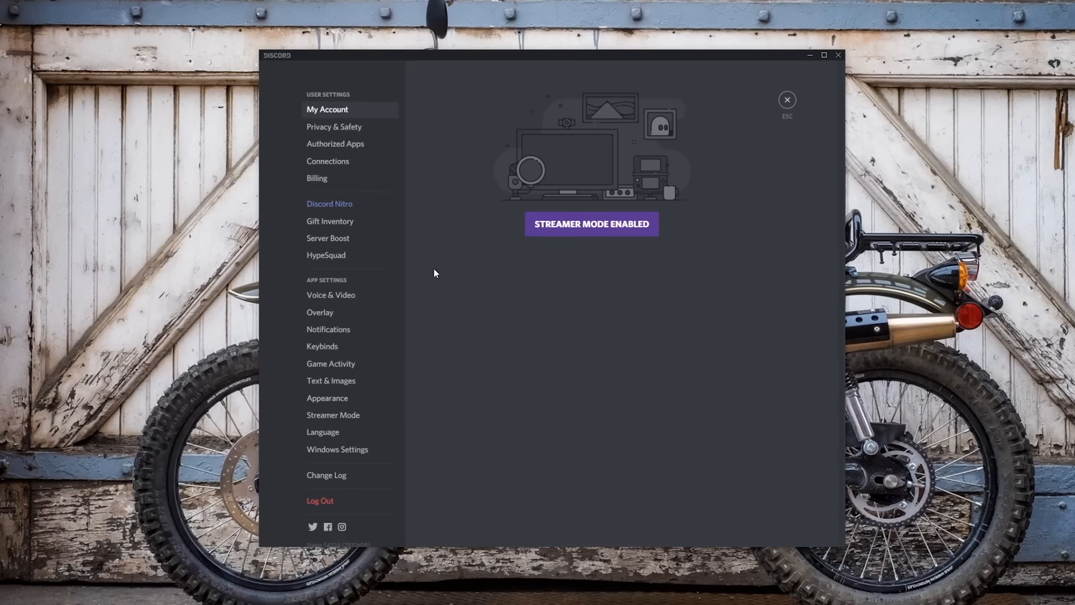
{"action": "left_click", "coordinate": [338, 301]}
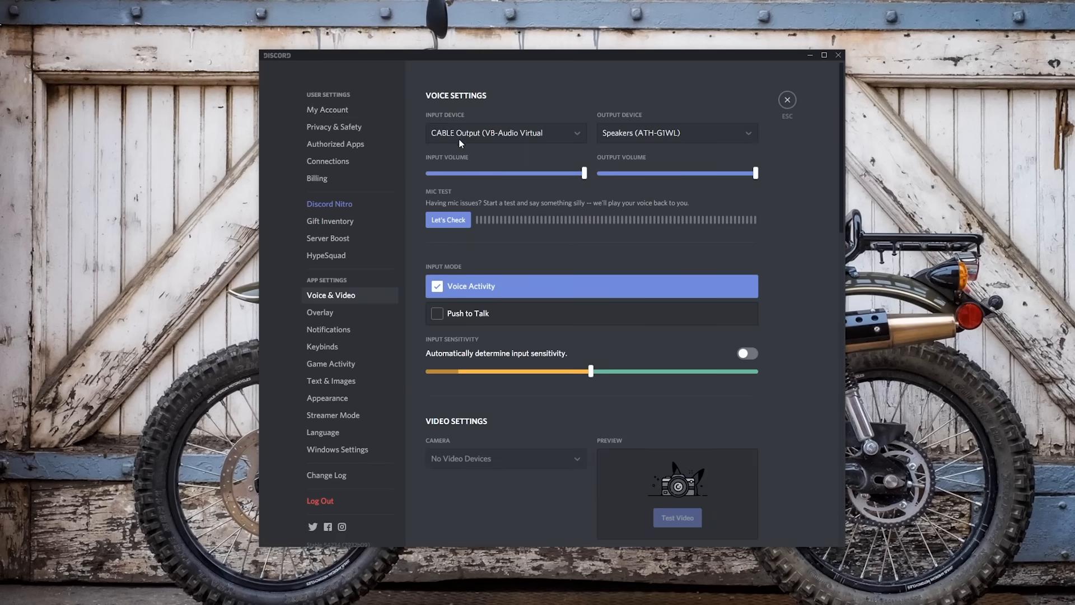
{"action": "left_click", "coordinate": [543, 132]}
{"action": "left_click", "coordinate": [496, 149]}
{"action": "left_click", "coordinate": [578, 137]}
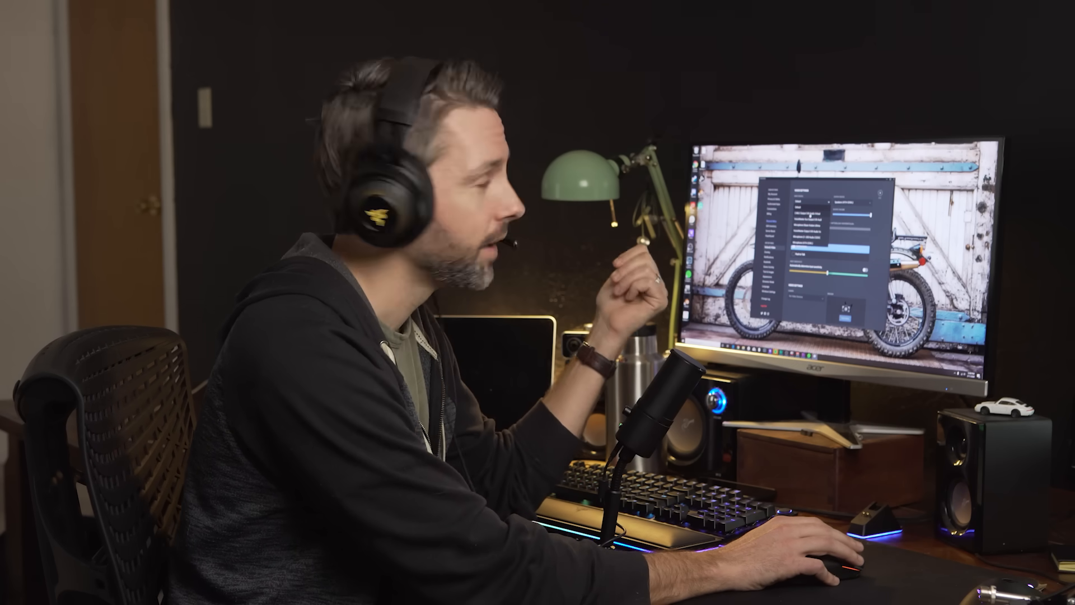
{"action": "left_click", "coordinate": [802, 215]}
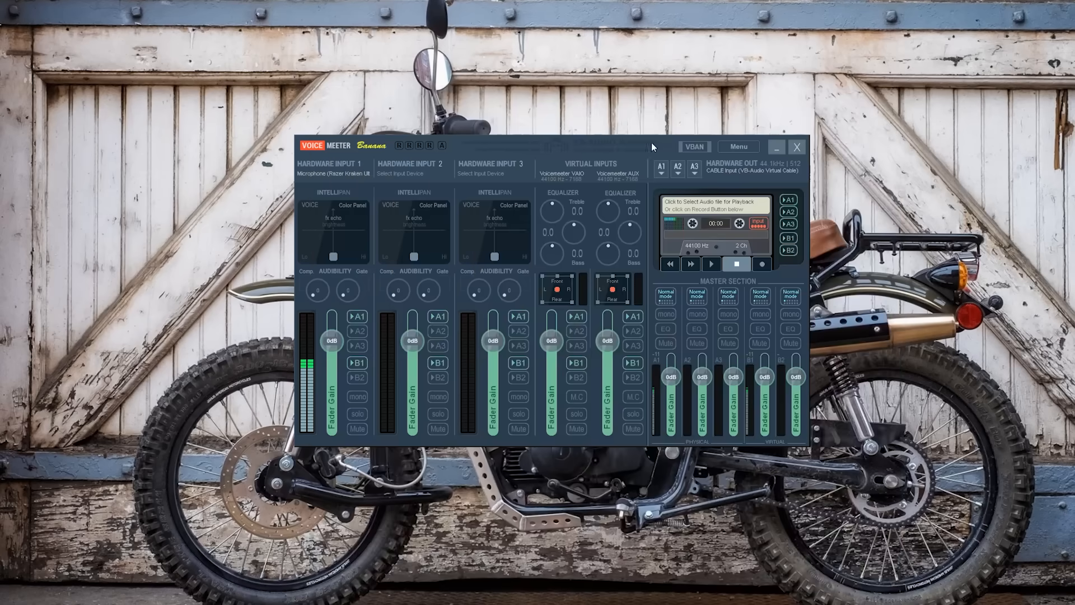
- Try different positions in Hardware Input 1's voice color panel, leaving the marker near the Lo end, slightly above the base
{"action": "left_click_drag", "start_coordinate": [671, 140], "coordinate": [670, 136]}
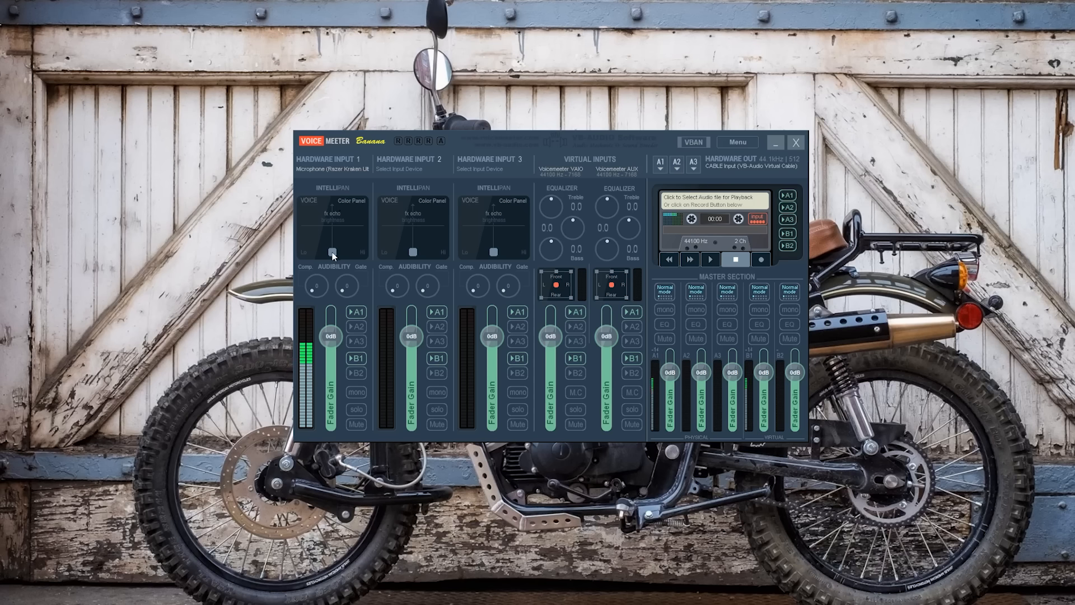
{"action": "left_click_drag", "start_coordinate": [332, 255], "coordinate": [304, 256]}
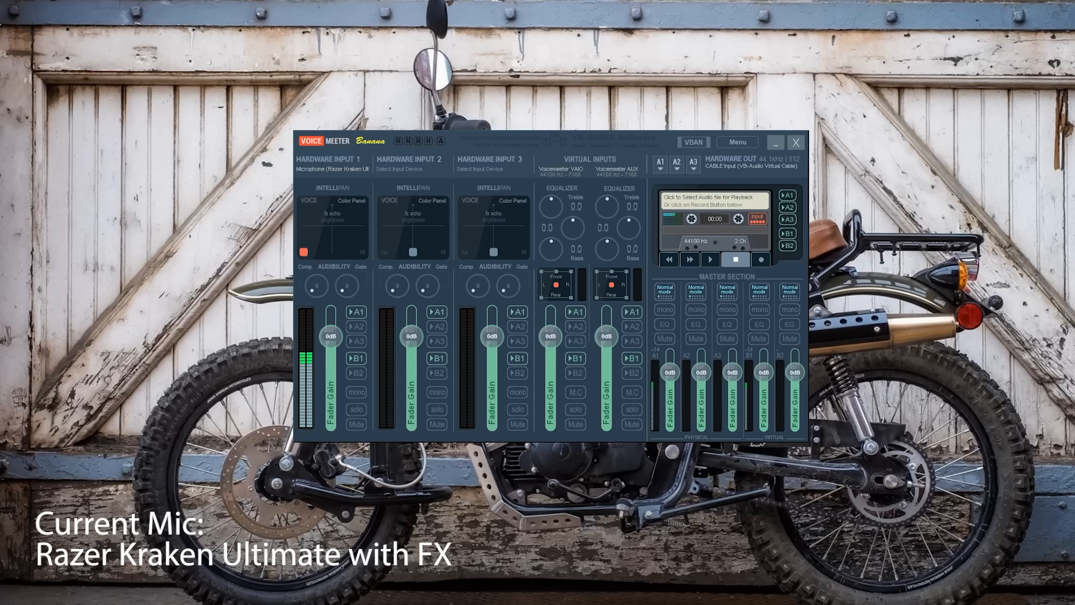
{"action": "left_click_drag", "start_coordinate": [308, 258], "coordinate": [289, 202]}
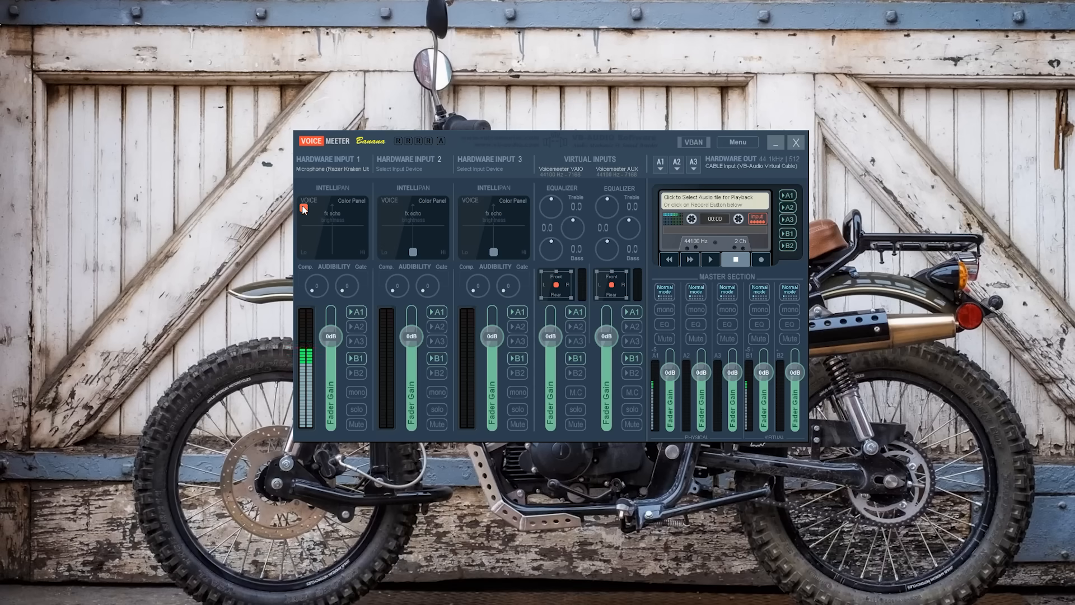
{"action": "left_click_drag", "start_coordinate": [303, 211], "coordinate": [376, 202]}
{"action": "left_click_drag", "start_coordinate": [361, 208], "coordinate": [374, 246]}
{"action": "left_click_drag", "start_coordinate": [362, 254], "coordinate": [332, 246]}
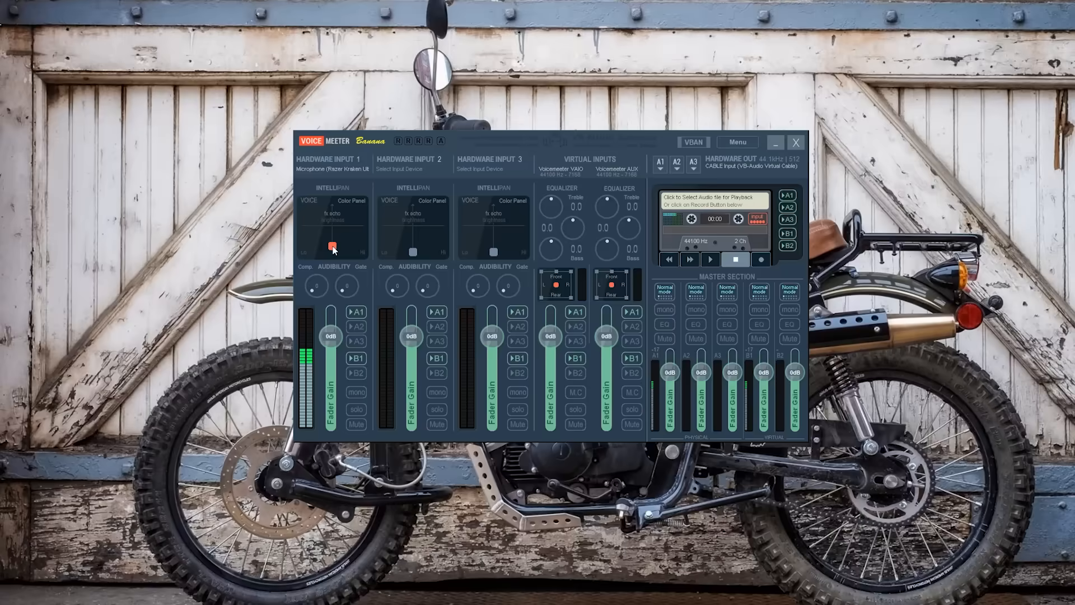
{"action": "left_click_drag", "start_coordinate": [333, 250], "coordinate": [312, 251]}
- Cycle Hardware Input 1's Intellipan through the modulation and 3D position panels back to the voice color panel
{"action": "left_click", "coordinate": [659, 165]}
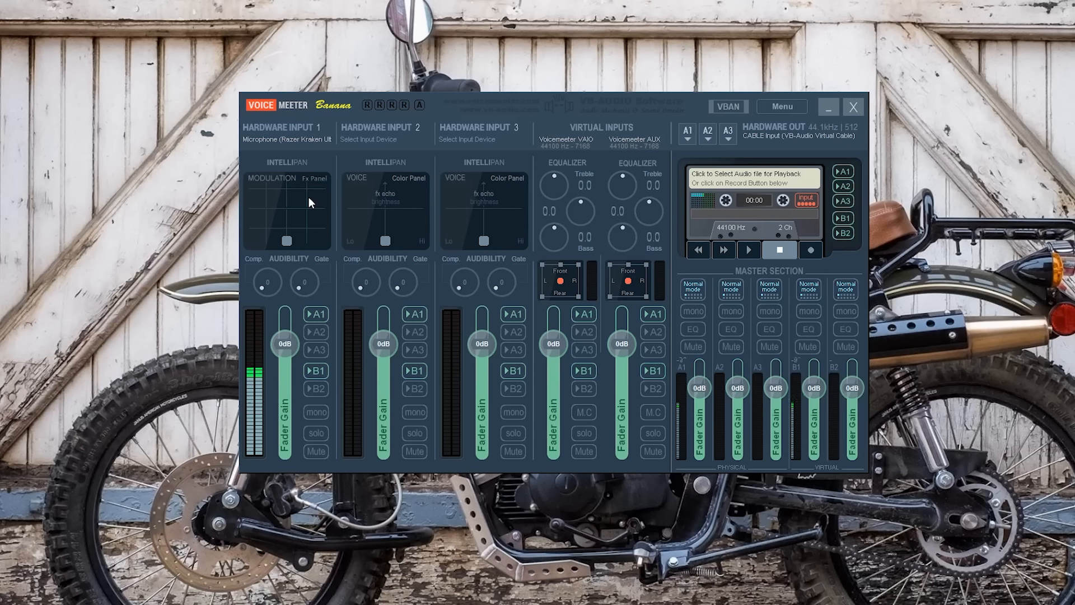
{"action": "right_click", "coordinate": [310, 199]}
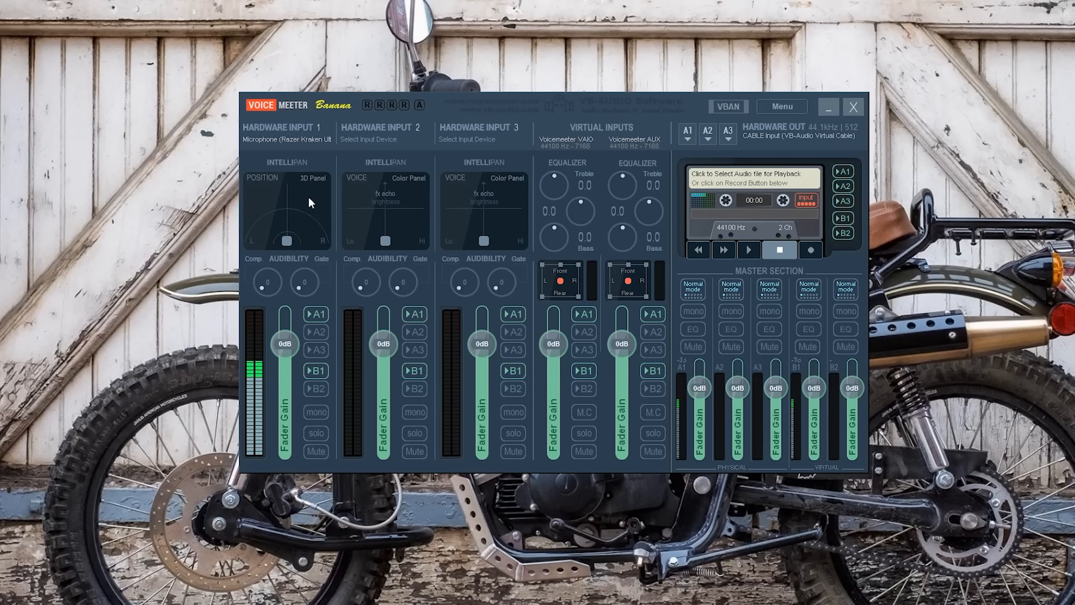
{"action": "right_click", "coordinate": [314, 194]}
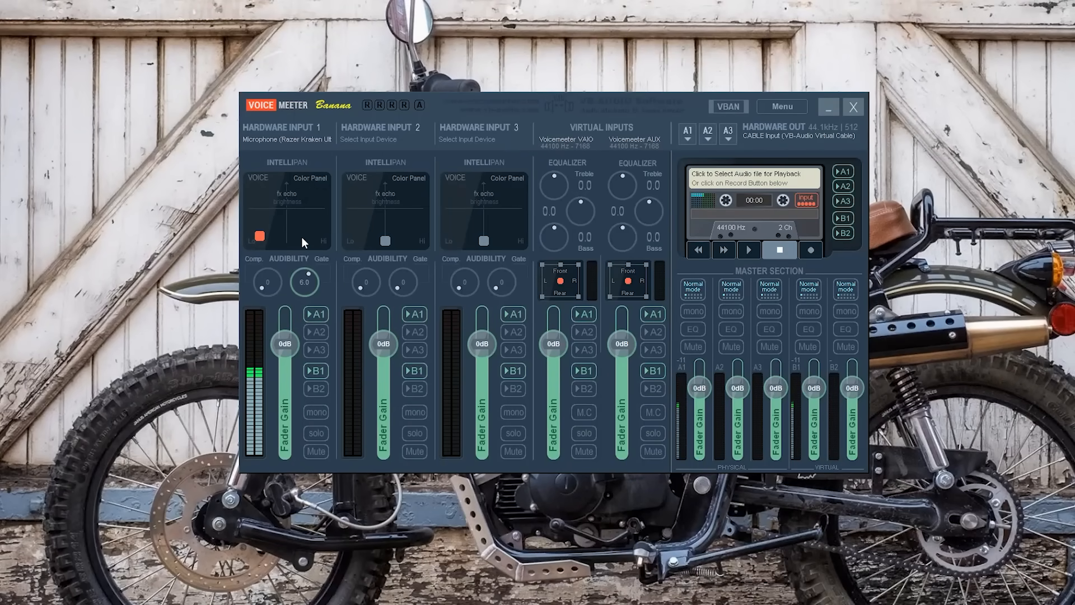
{"action": "left_click_drag", "start_coordinate": [302, 235], "coordinate": [301, 232]}
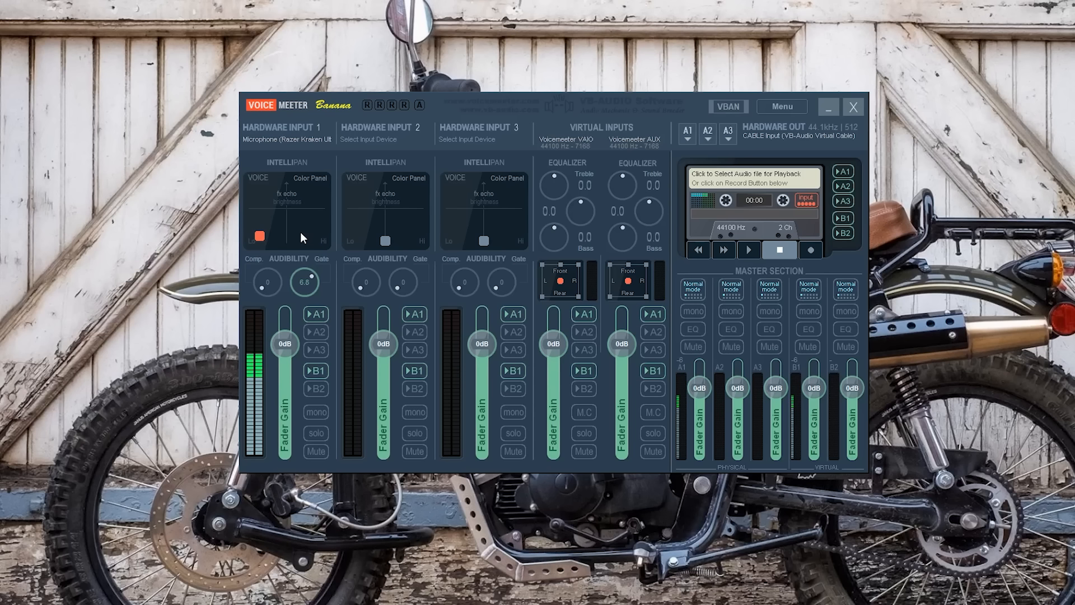
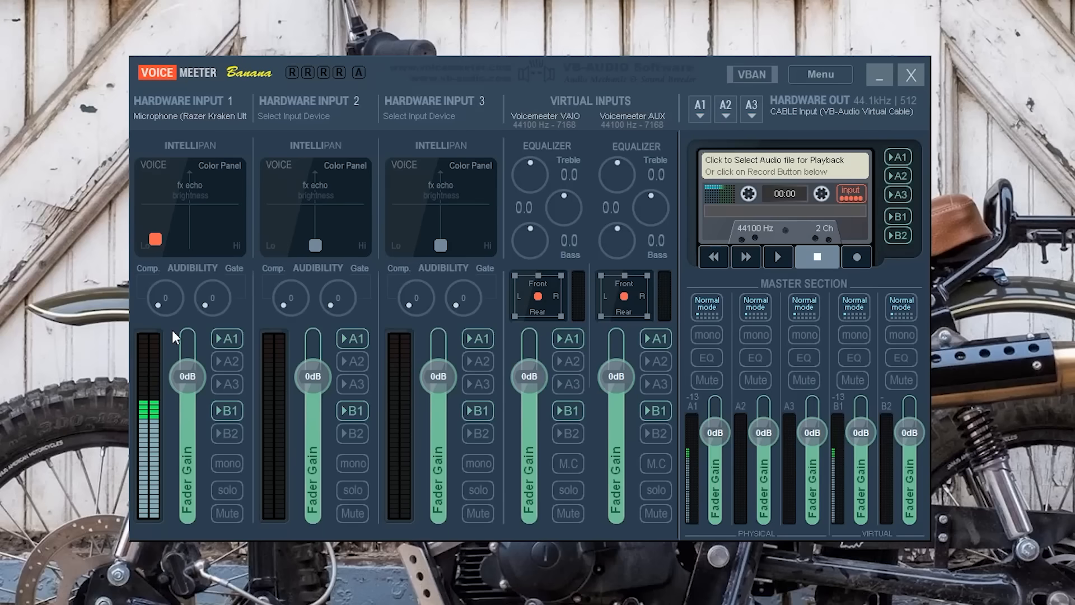
- Set Hardware Input 1's Gate to 6.0
{"action": "left_click_drag", "start_coordinate": [211, 284], "coordinate": [215, 245]}
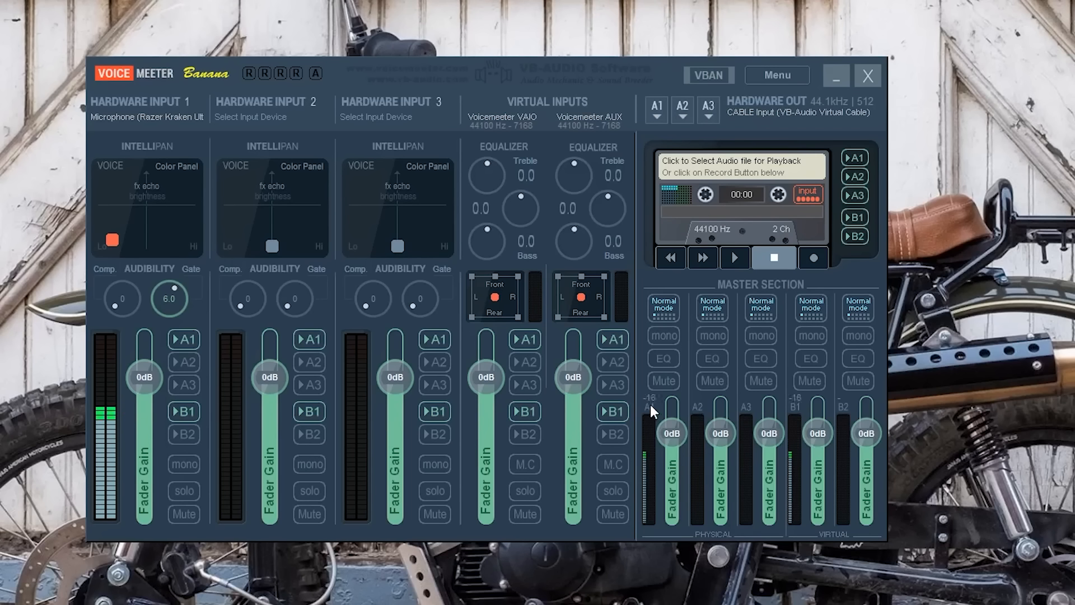
- Open the EQ of output bus A1 in the master section and move its window so all six bands are in view
{"action": "left_click", "coordinate": [669, 359]}
{"action": "right_click", "coordinate": [660, 356]}
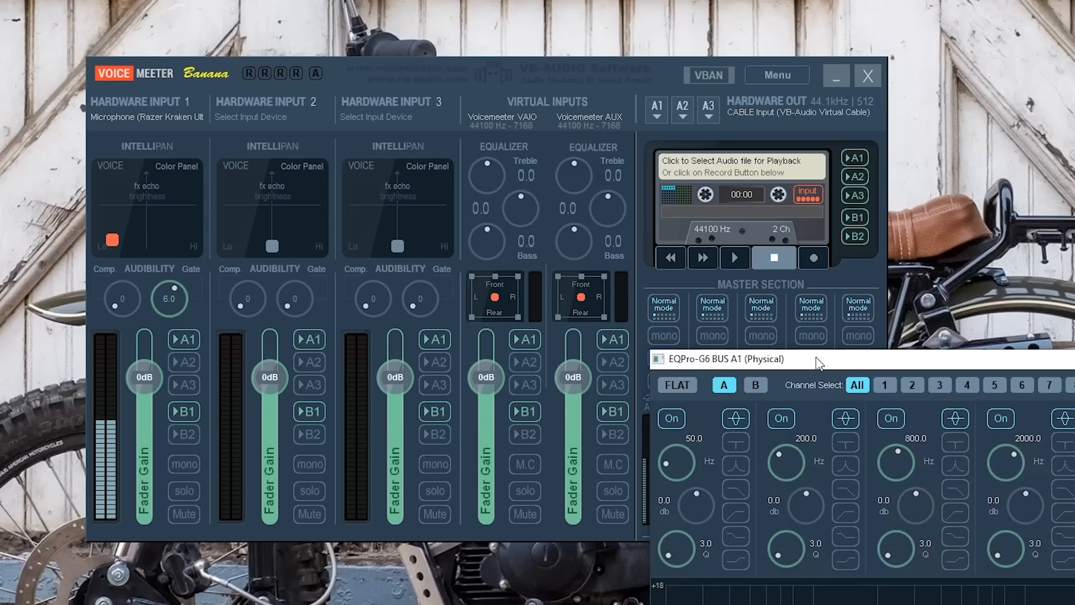
{"action": "left_click_drag", "start_coordinate": [846, 363], "coordinate": [363, 49]}
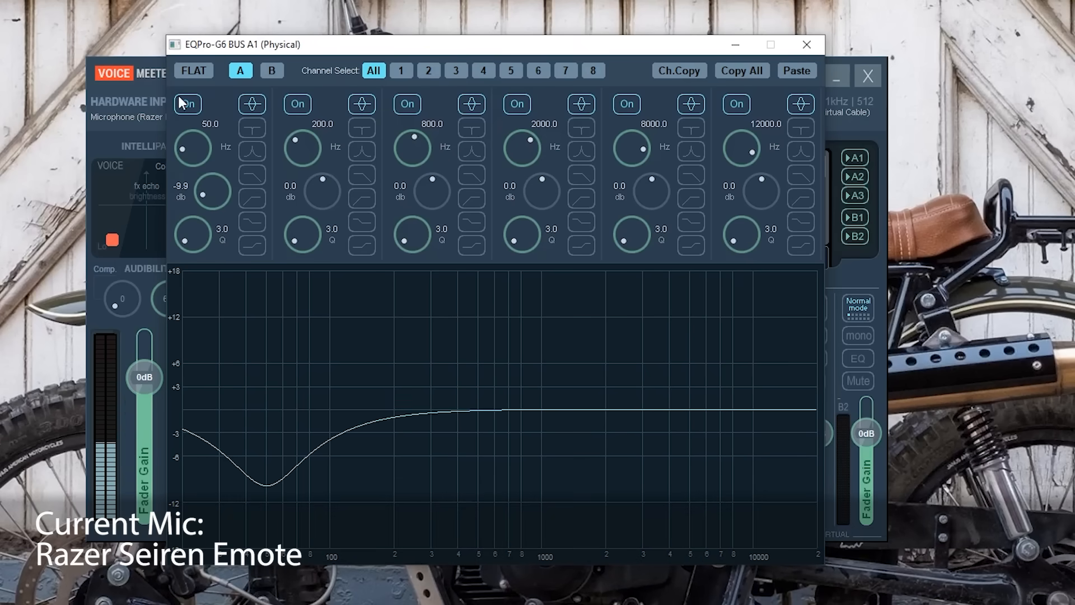
- Flatten the bus A1 EQ and, in memory A, cut the 50 Hz band's gain to about -5.9 dB
{"action": "left_click", "coordinate": [188, 72]}
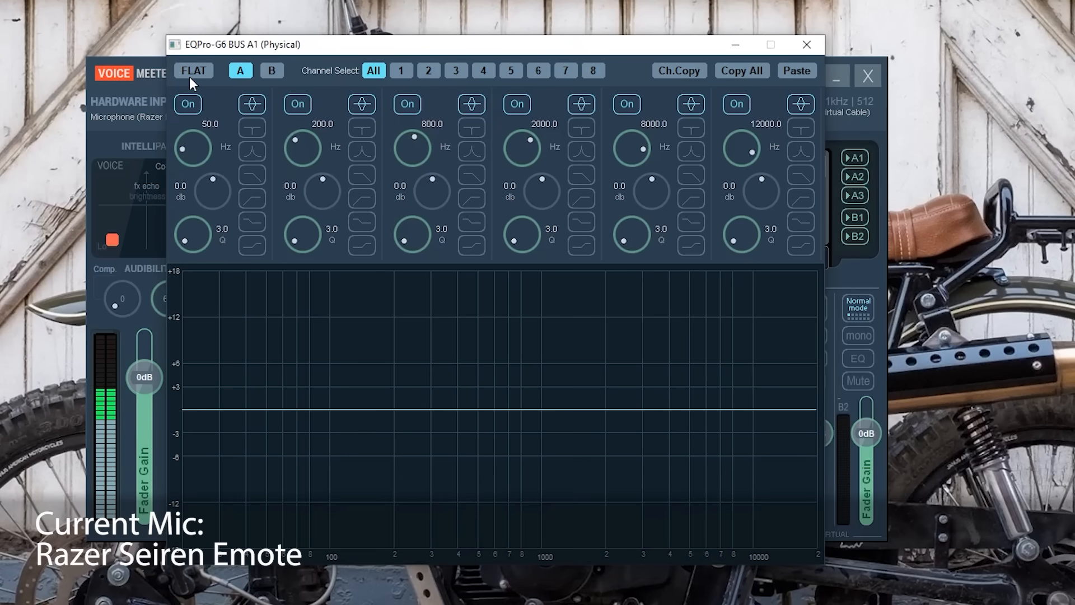
{"action": "left_click", "coordinate": [242, 72]}
{"action": "left_click", "coordinate": [242, 72]}
{"action": "left_click", "coordinate": [242, 72]}
{"action": "left_click", "coordinate": [242, 72]}
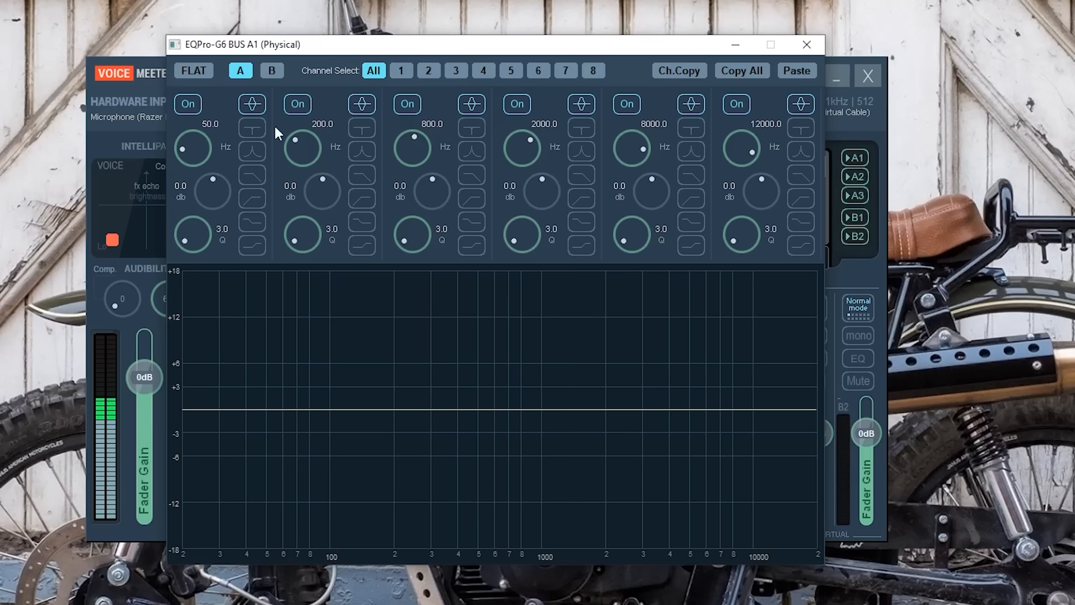
{"action": "left_click_drag", "start_coordinate": [214, 194], "coordinate": [218, 232]}
- In EQ memory B, boost the 2000 Hz band's gain to about 11.5 dB and switch back to memory A
{"action": "left_click", "coordinate": [271, 71]}
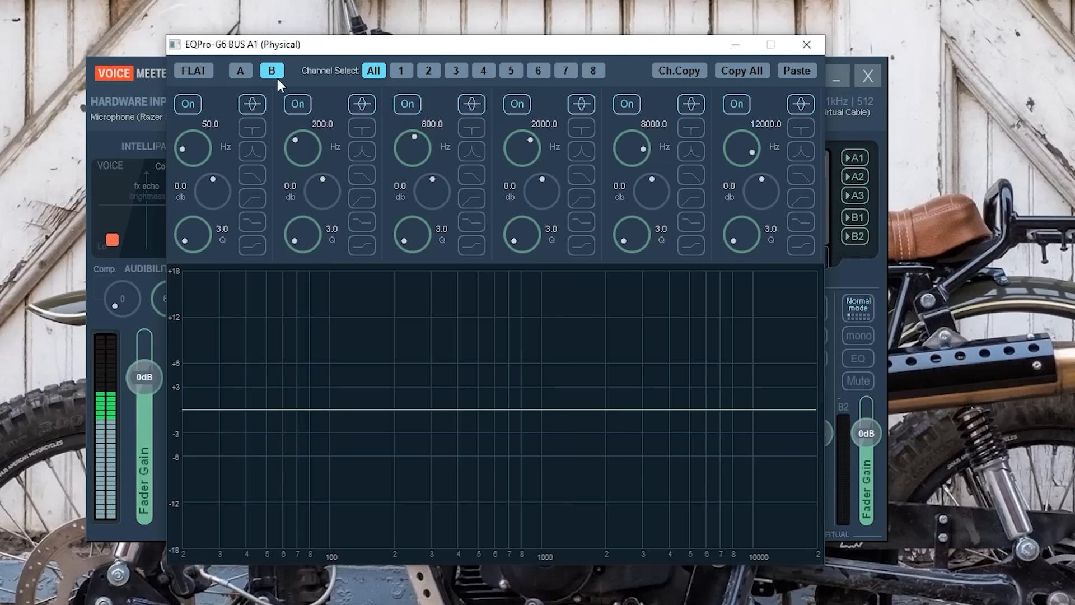
{"action": "left_click_drag", "start_coordinate": [523, 201], "coordinate": [535, 123]}
{"action": "left_click", "coordinate": [239, 71]}
{"action": "left_click", "coordinate": [239, 71]}
{"action": "left_click", "coordinate": [238, 72]}
{"action": "left_click", "coordinate": [239, 72]}
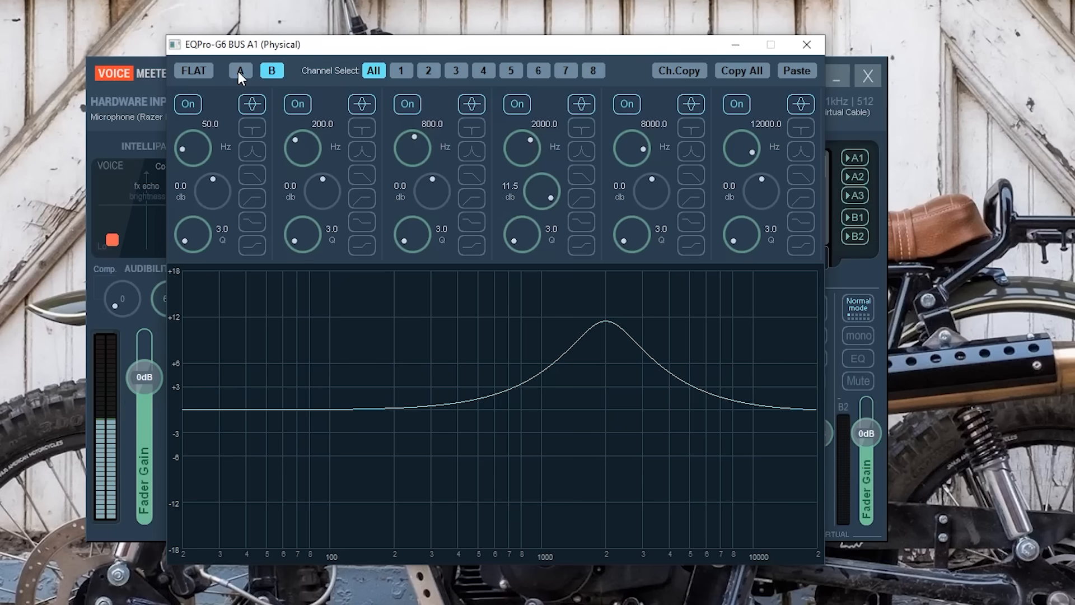
{"action": "left_click", "coordinate": [239, 71]}
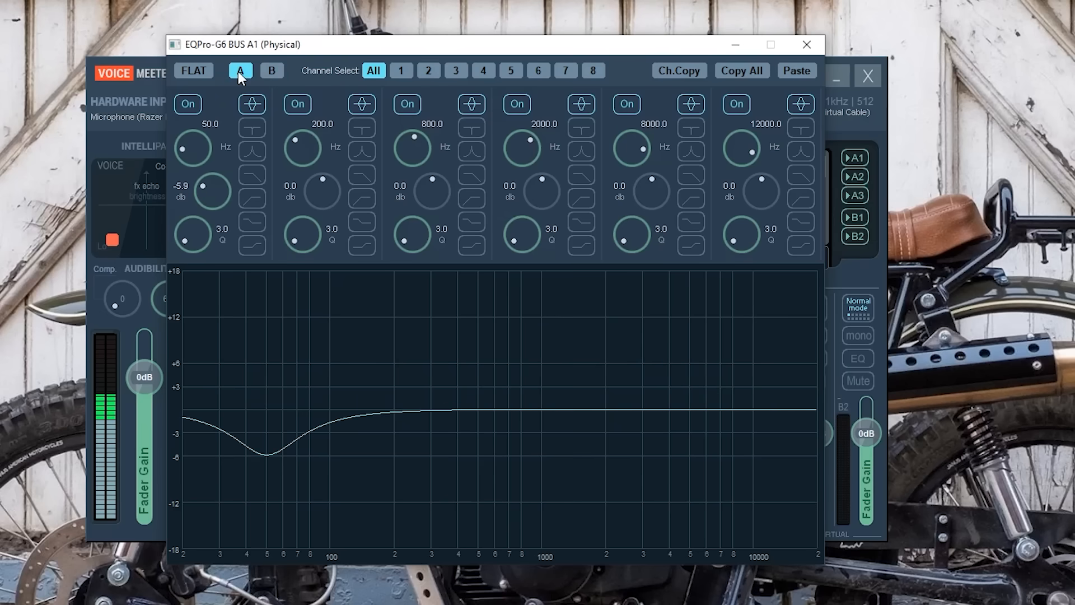
- Reset EQ memory A to a flat curve
{"action": "left_click", "coordinate": [238, 72]}
{"action": "left_click", "coordinate": [237, 72]}
{"action": "left_click", "coordinate": [194, 70]}
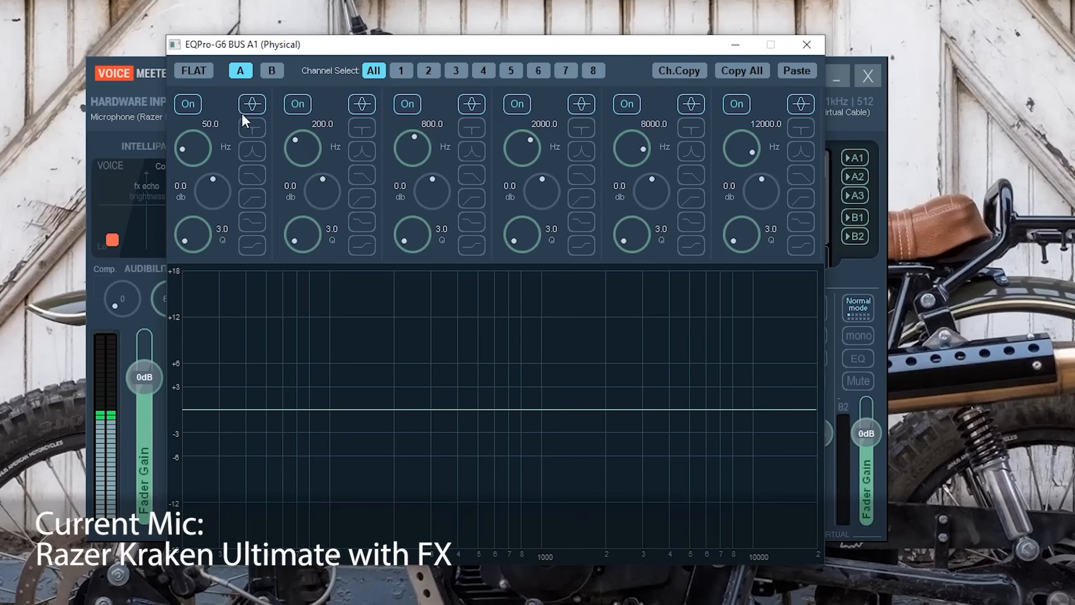
- Make the first EQ band a low-cut filter at about 122.4 Hz and the 12000 Hz band a high-cut filter
{"action": "left_click", "coordinate": [252, 201]}
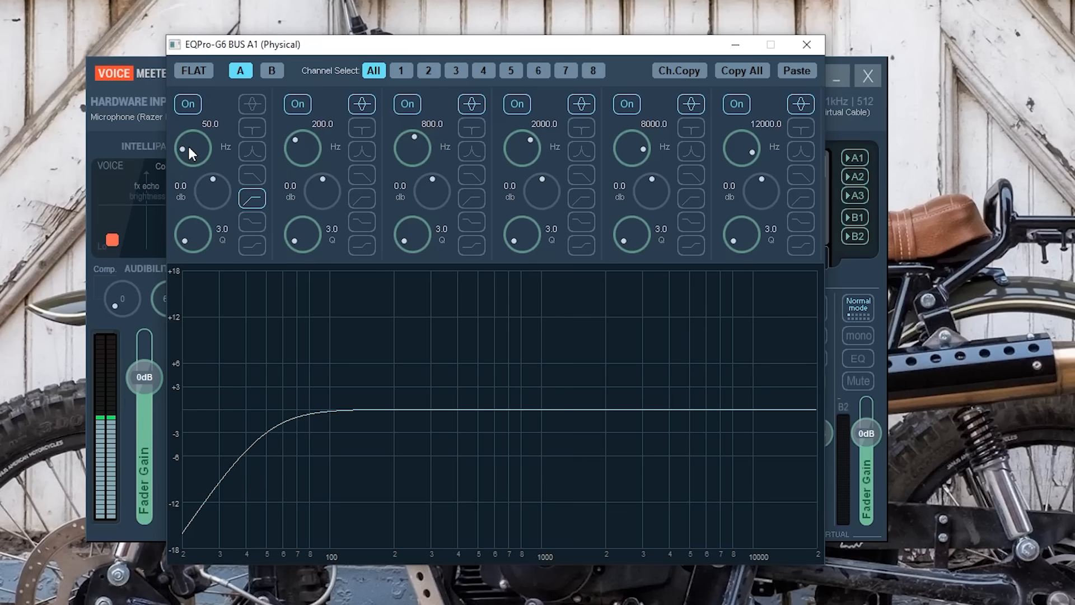
{"action": "left_click_drag", "start_coordinate": [187, 144], "coordinate": [188, 122]}
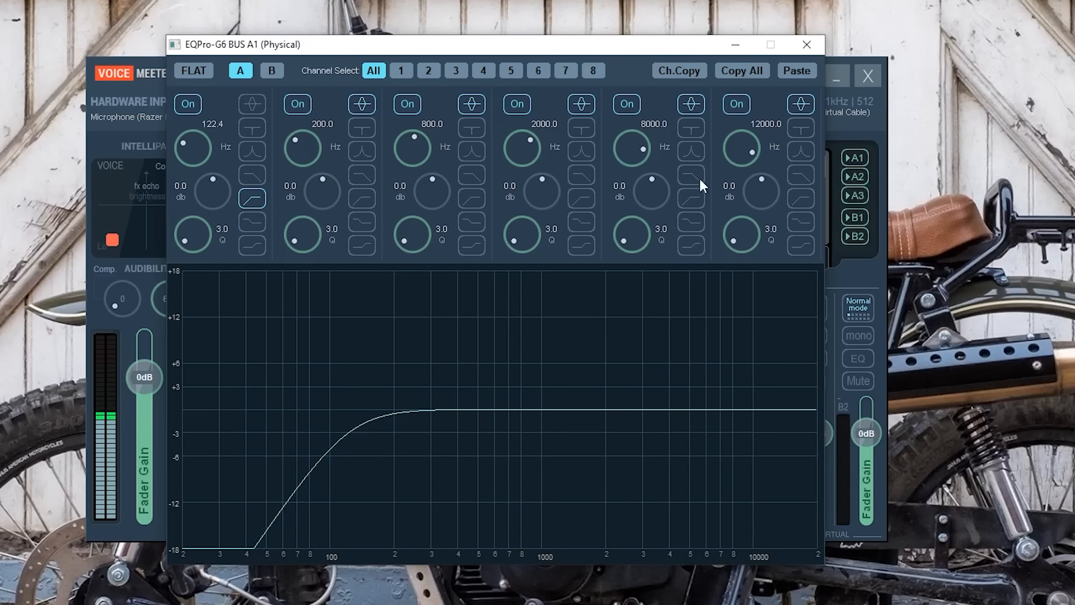
{"action": "left_click", "coordinate": [800, 176]}
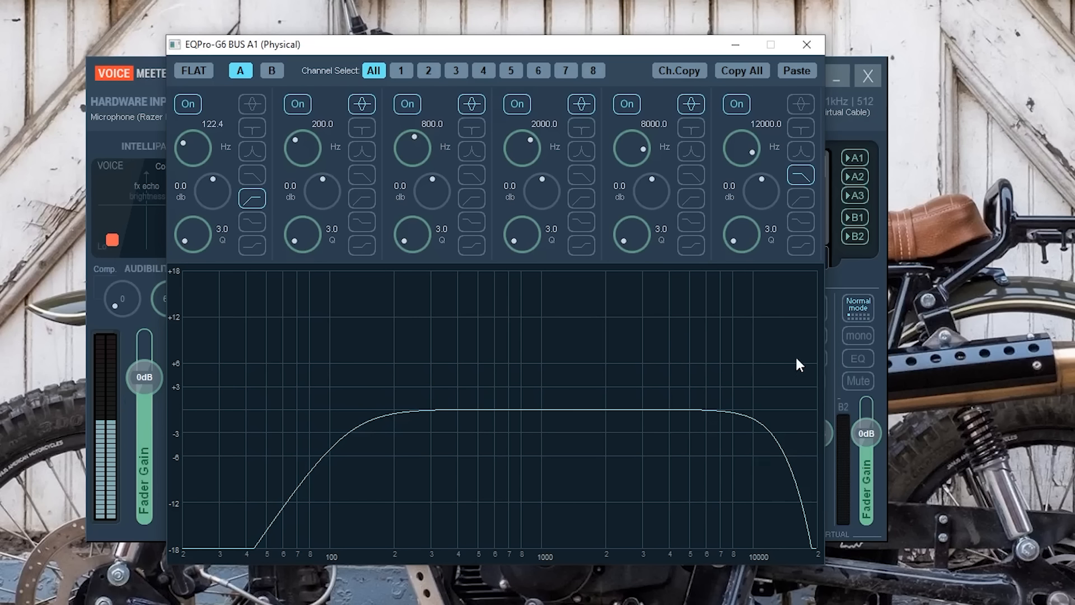
- Set the fourth EQ band's frequency to 3730 Hz and lower its gain to about -8.2 dB
{"action": "double_click", "coordinate": [531, 142]}
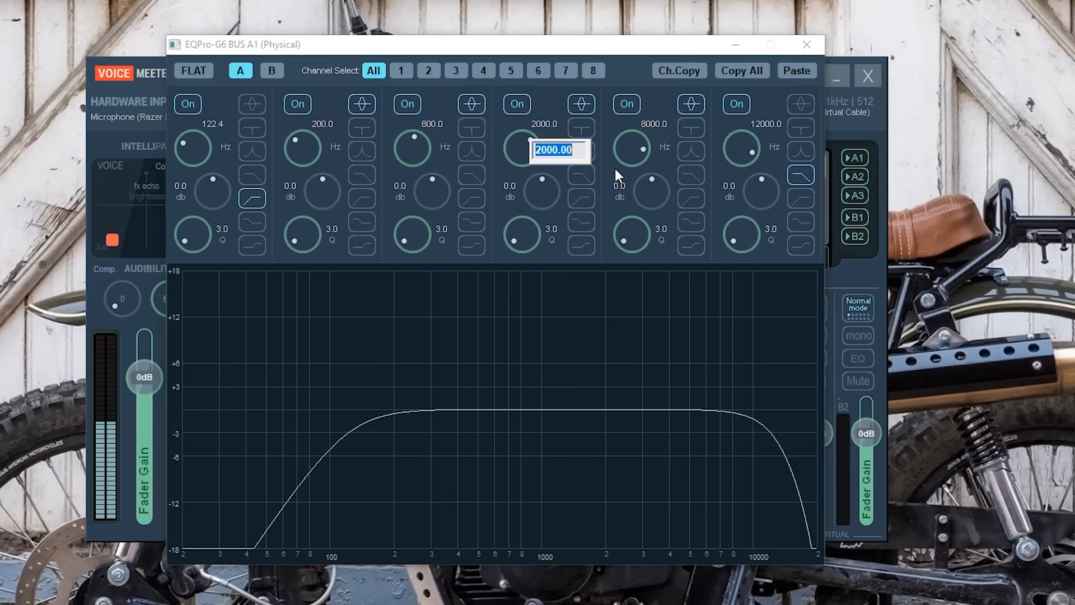
{"action": "type", "text": "3730"}
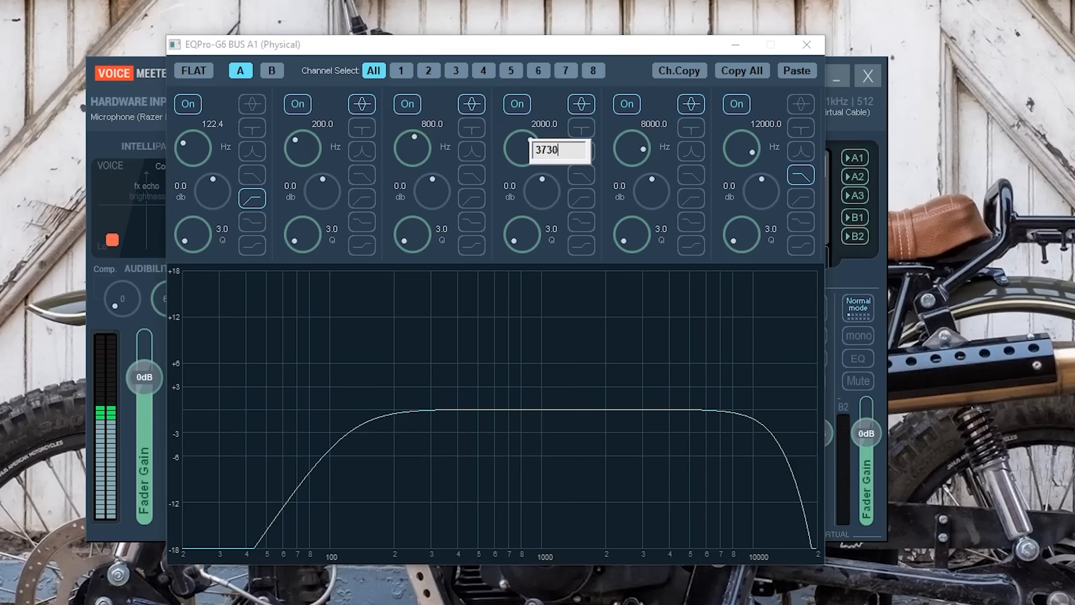
{"action": "key", "text": "Return"}
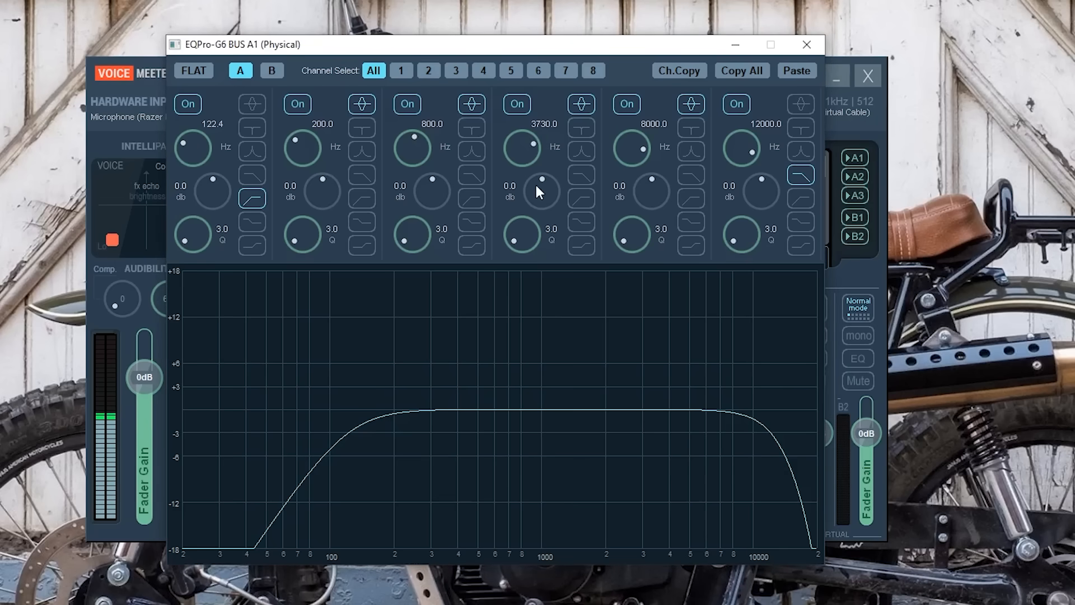
{"action": "left_click_drag", "start_coordinate": [541, 178], "coordinate": [539, 248]}
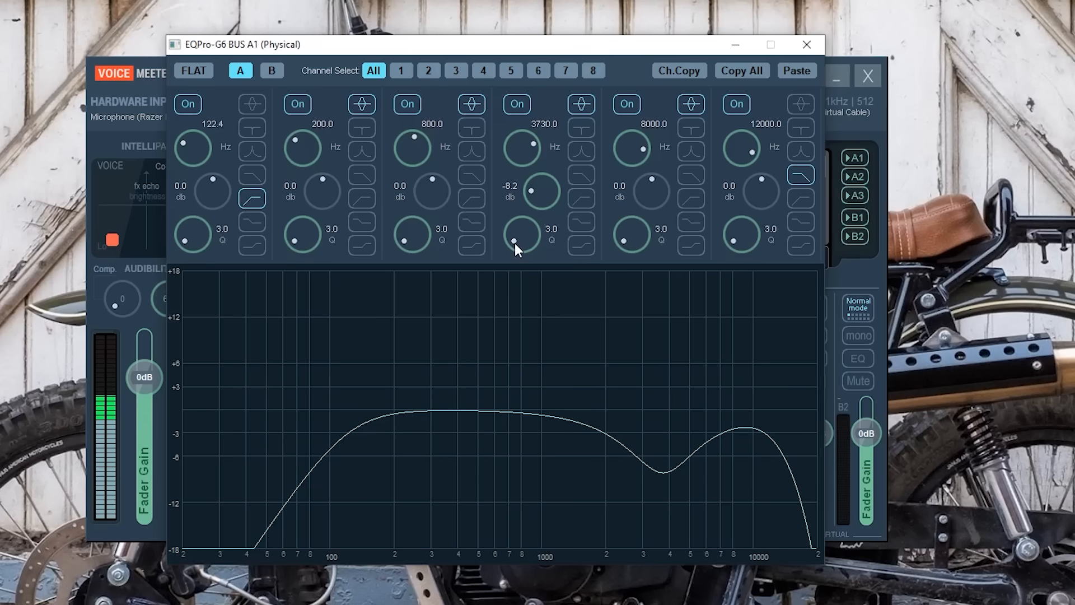
- Try a narrow Q of about 32.2 on the 3730 Hz band, and widen it to a Q of about 1.8
{"action": "left_click_drag", "start_coordinate": [517, 232], "coordinate": [581, 7]}
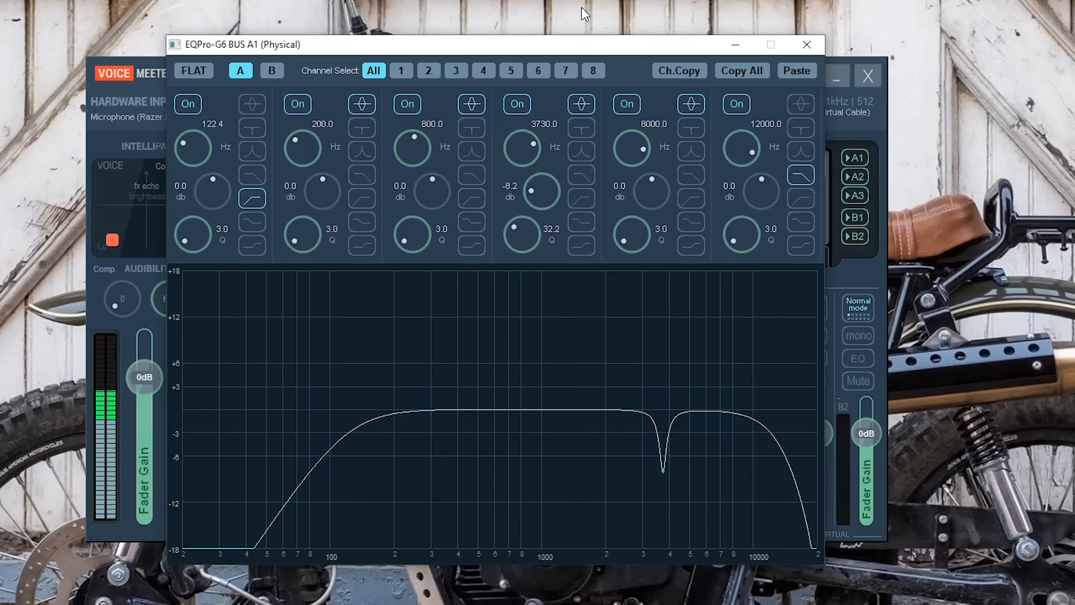
{"action": "left_click_drag", "start_coordinate": [581, 7], "coordinate": [532, 246]}
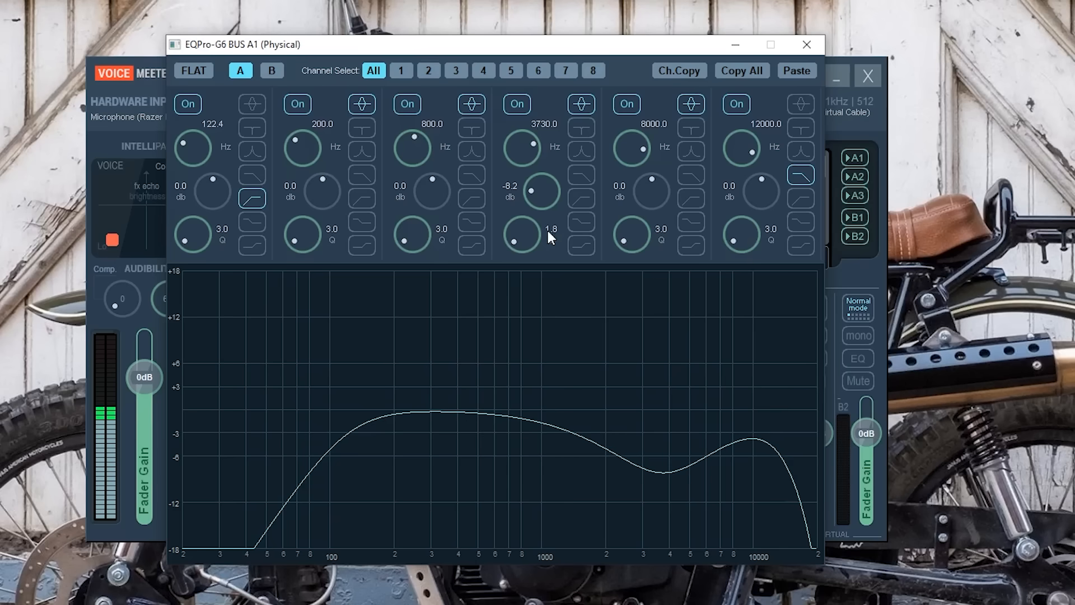